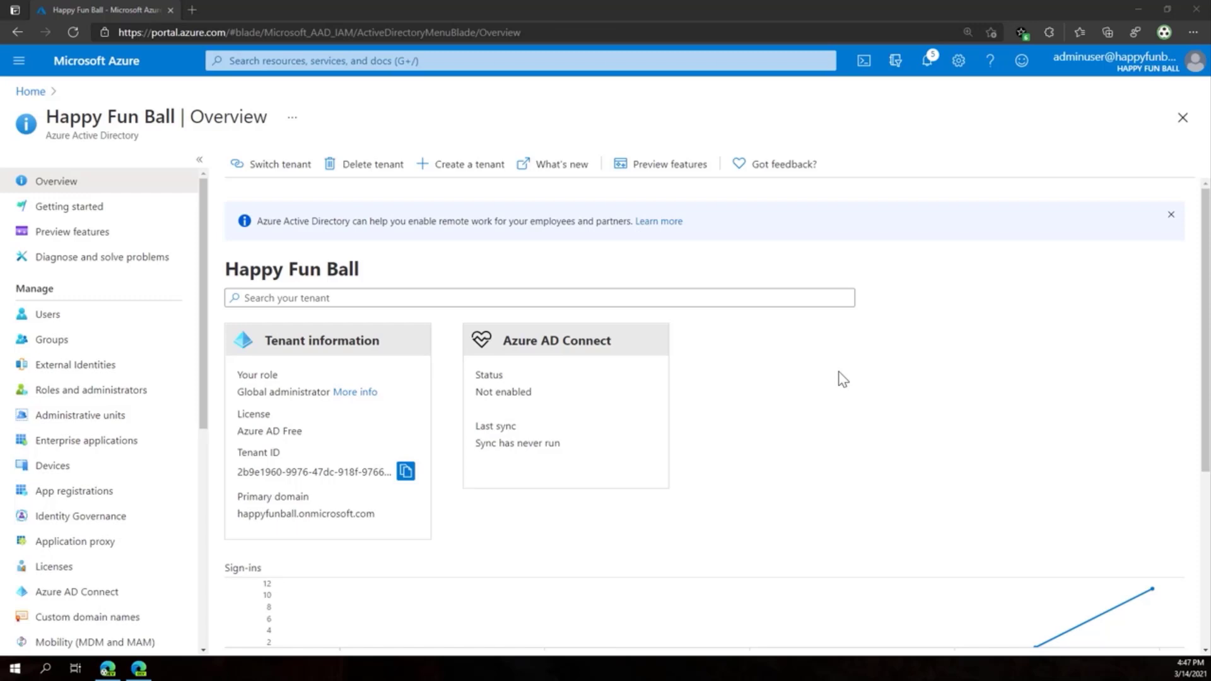
- Open All users and the per-user Multi-Factor Authentication page, showing one Enforced and one Disabled user
left_click(60, 326)
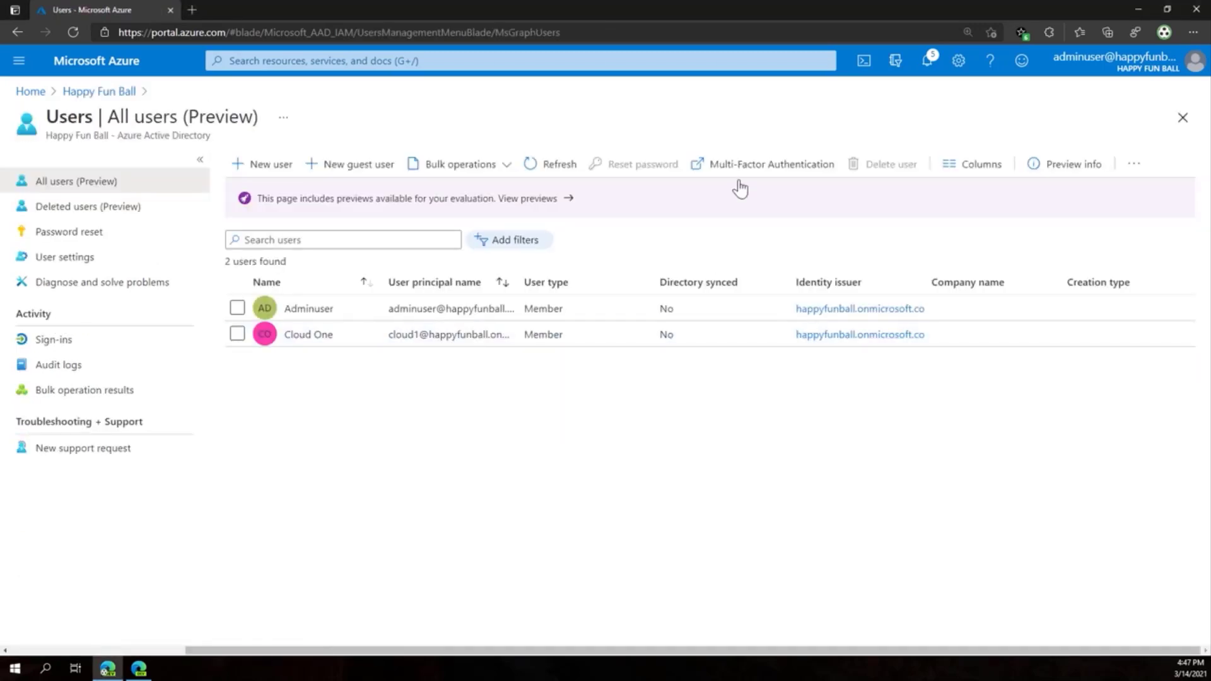
left_click(757, 165)
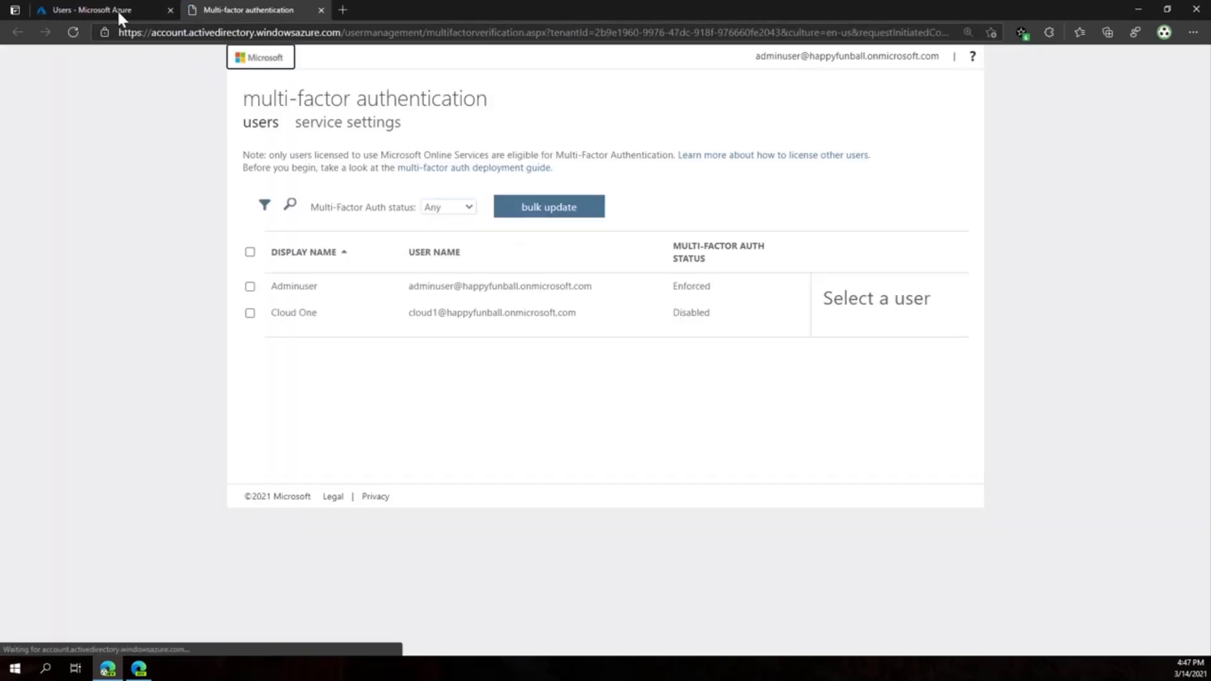
left_click(85, 9)
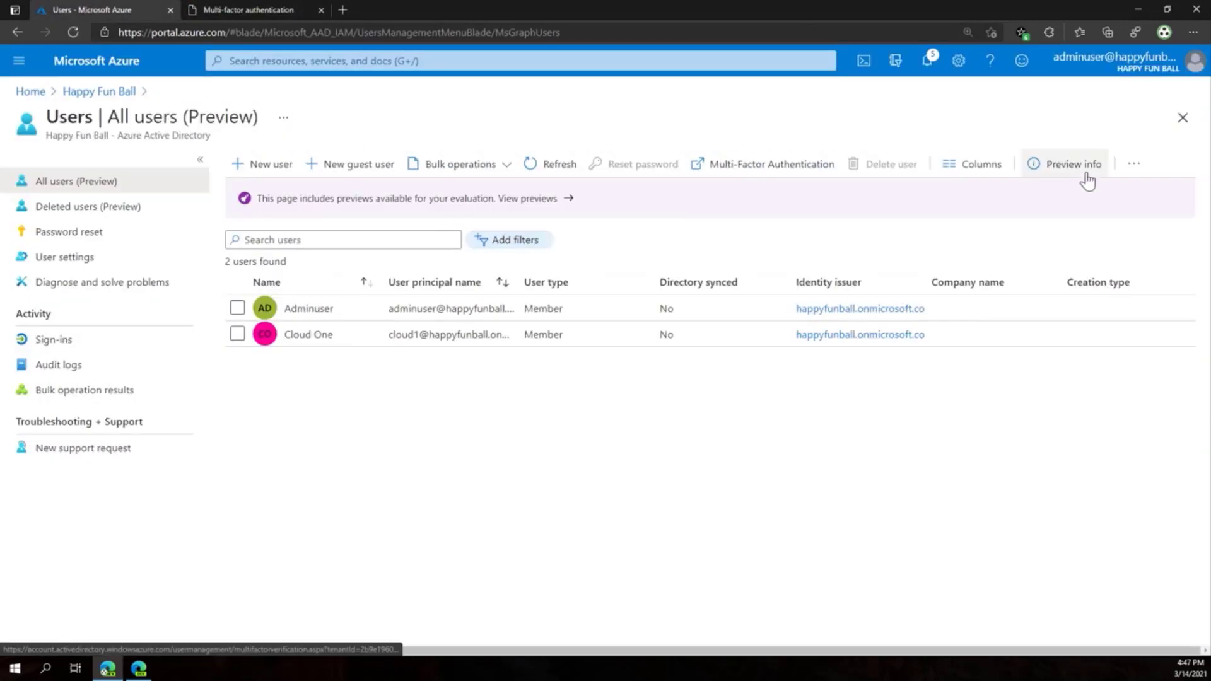
left_click(1133, 168)
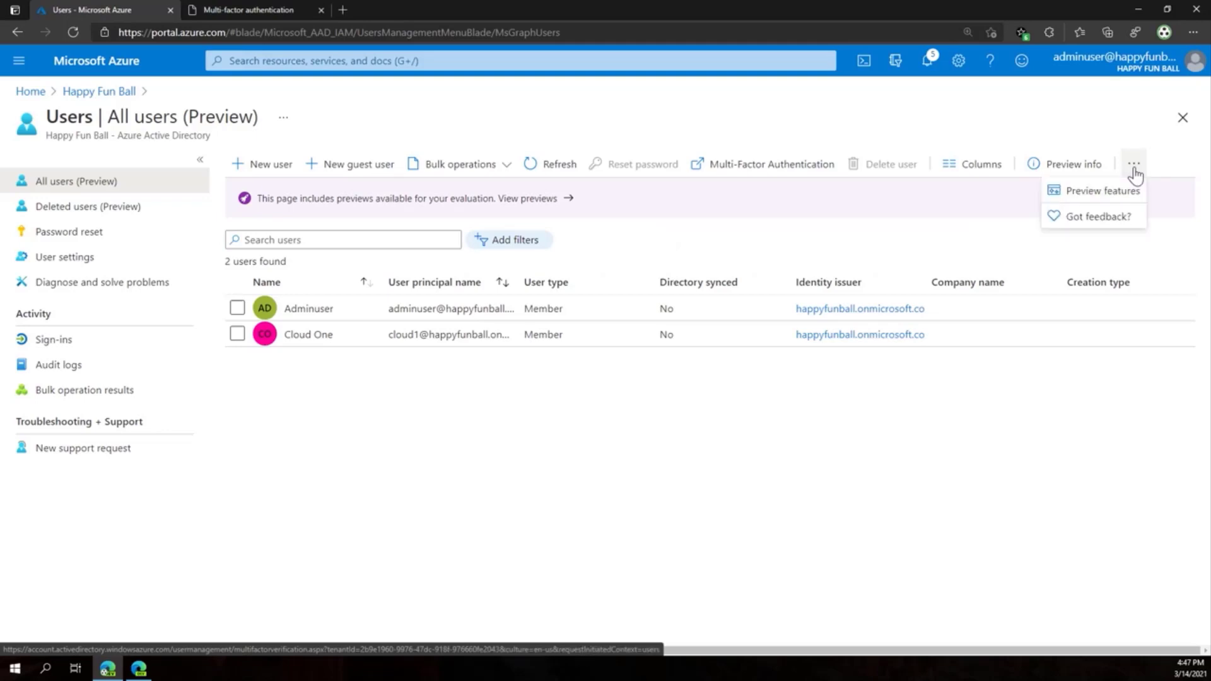
left_click(232, 10)
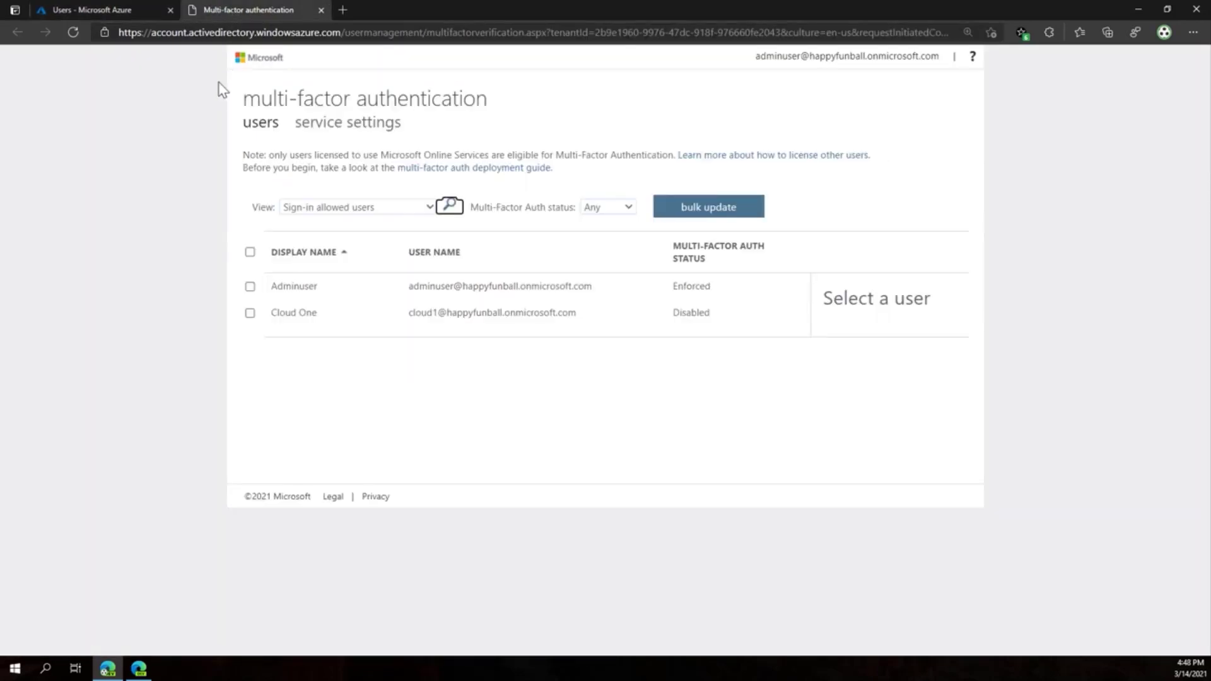
- Turn on 'Allow users to create app passwords' in MFA service settings and save it
left_click(342, 125)
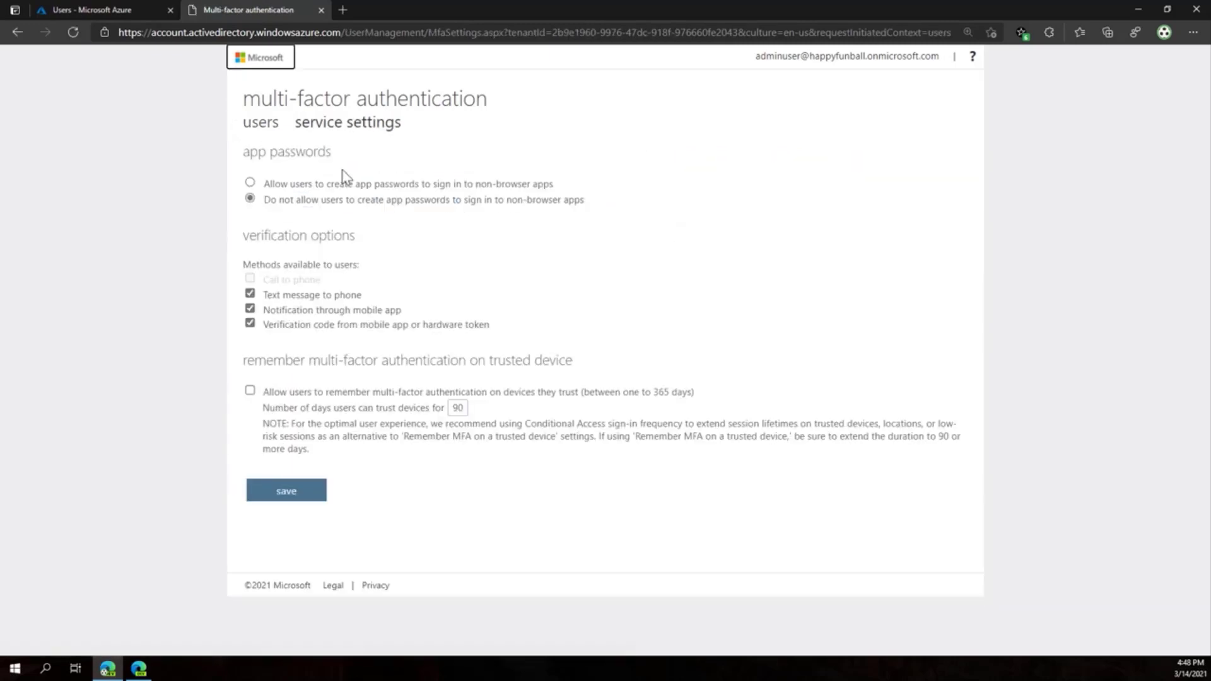
left_click(249, 184)
left_click(299, 492)
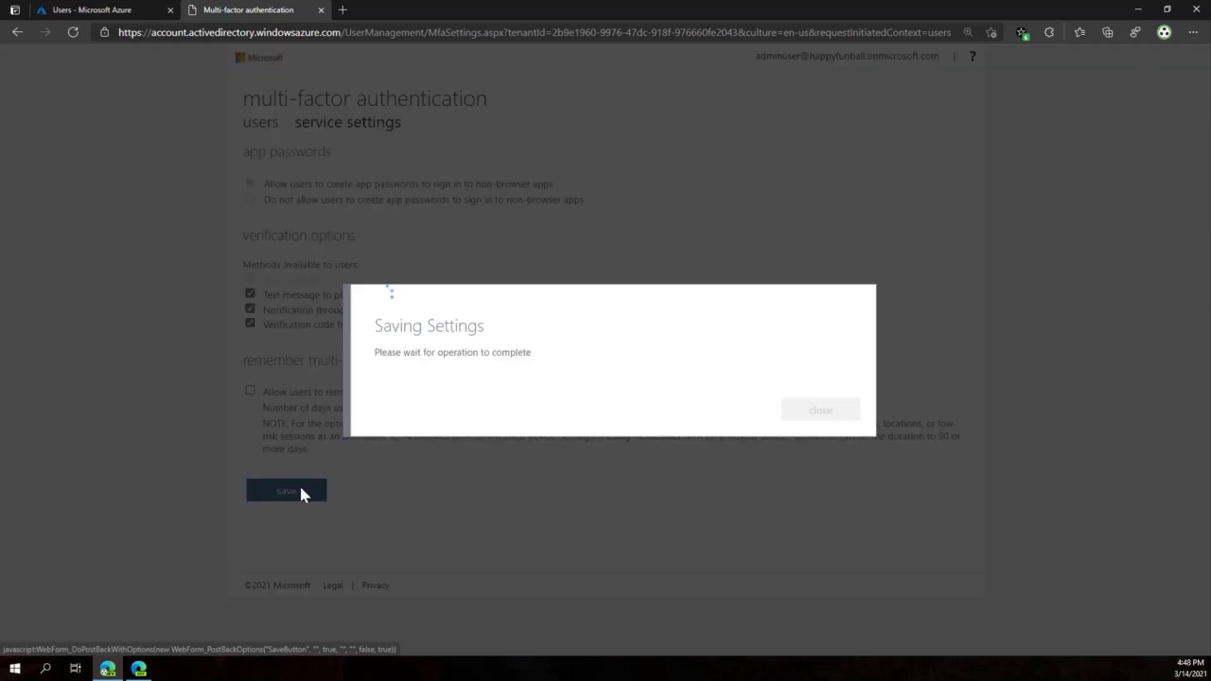
left_click(821, 410)
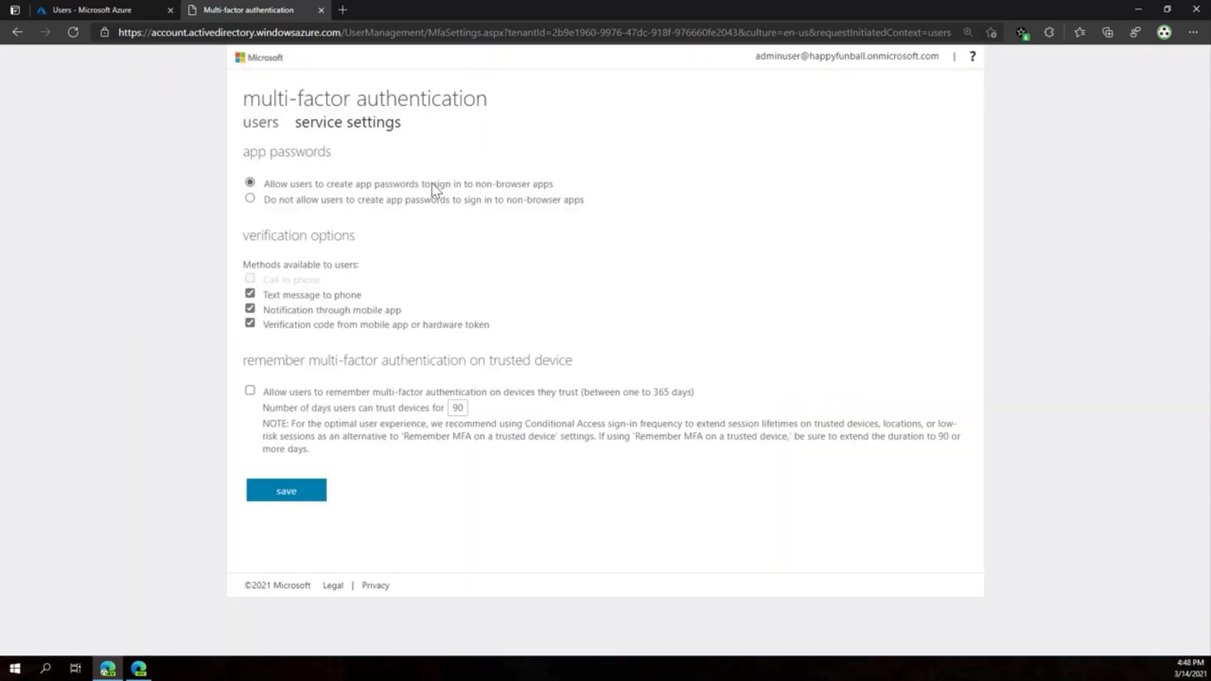
left_click(265, 126)
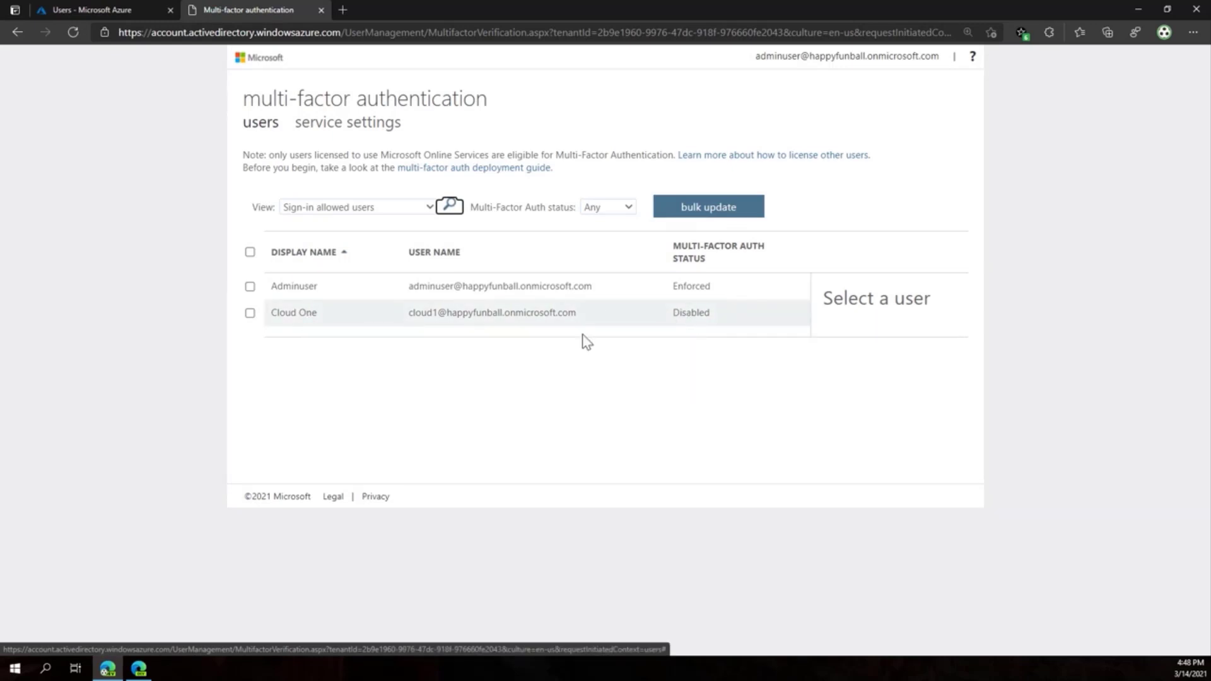
- Select Cloud One and set its multi-factor authentication status to Enabled
left_click(250, 313)
left_click(836, 387)
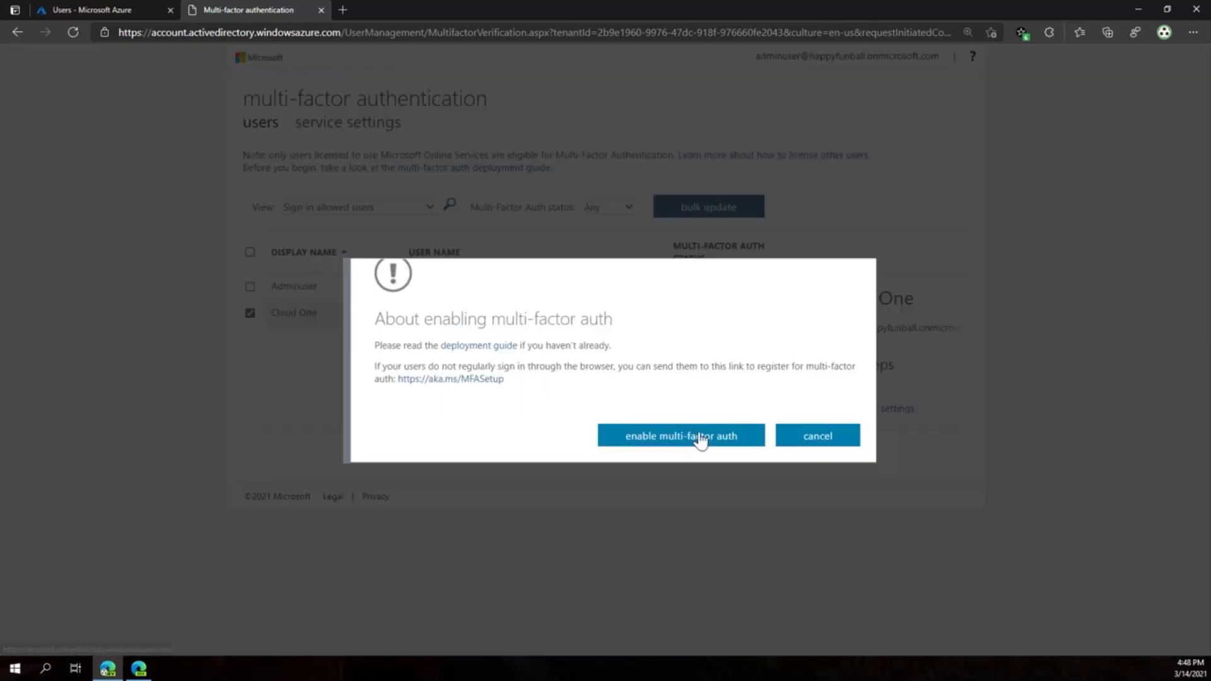
left_click(694, 434)
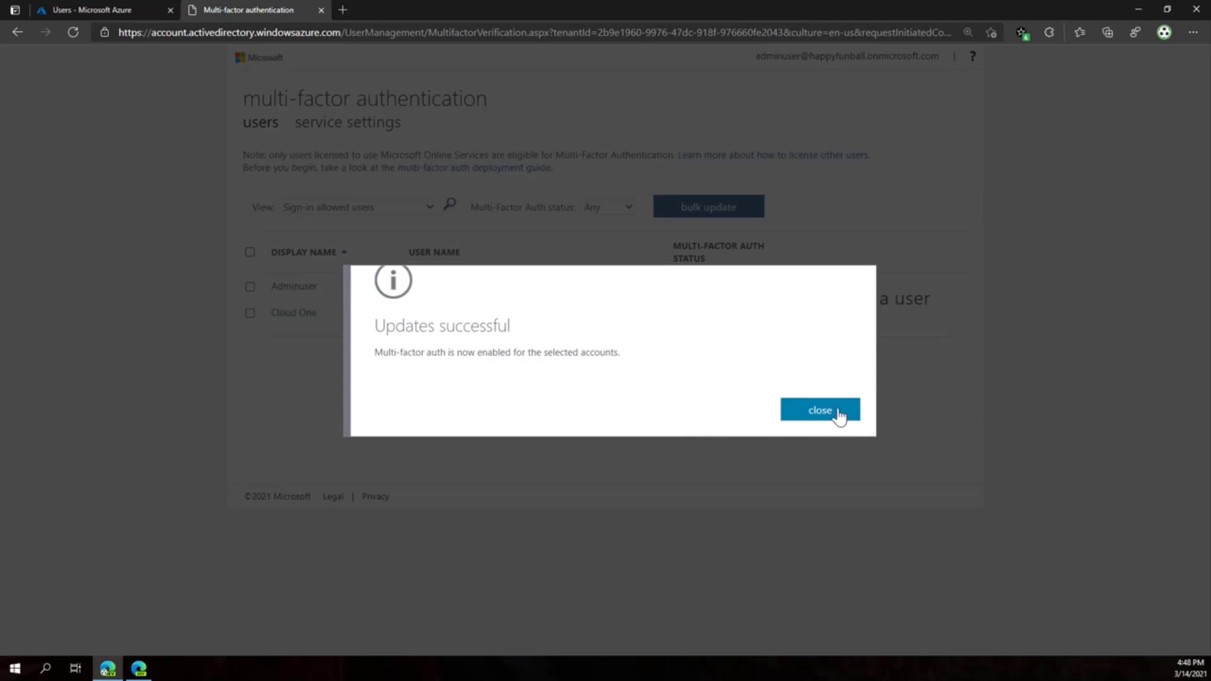
left_click(839, 414)
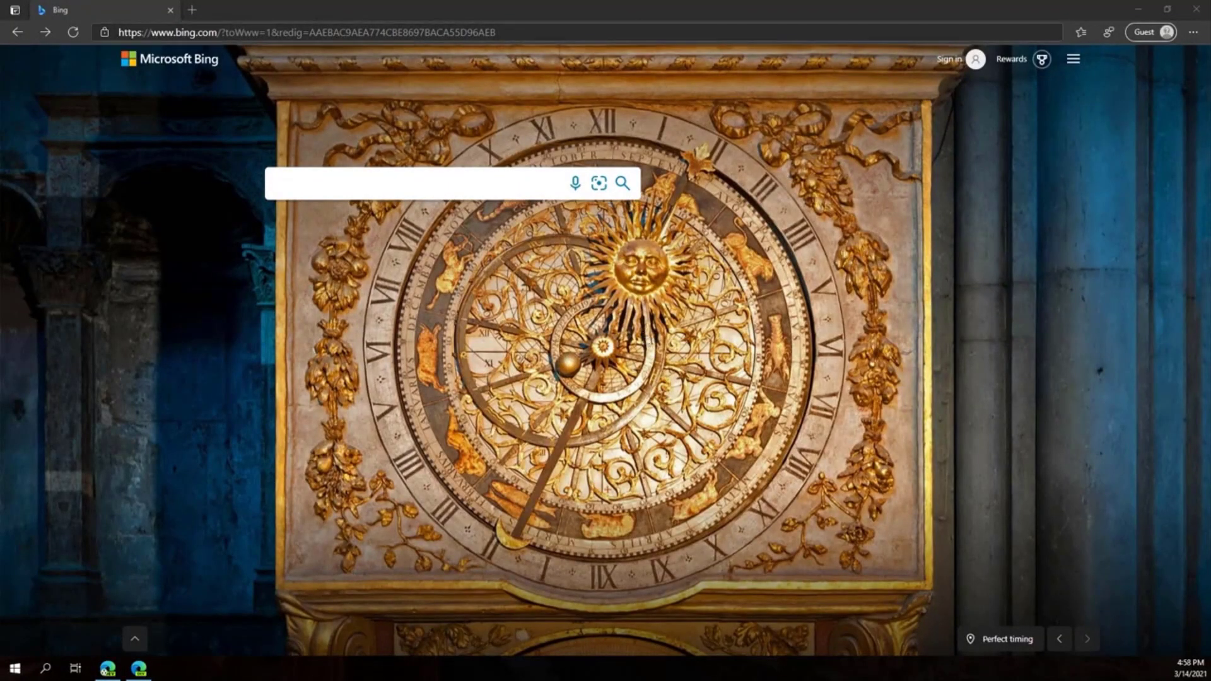
- Browse to aka.ms/mfasetup and open the App Passwords page
left_click(230, 33)
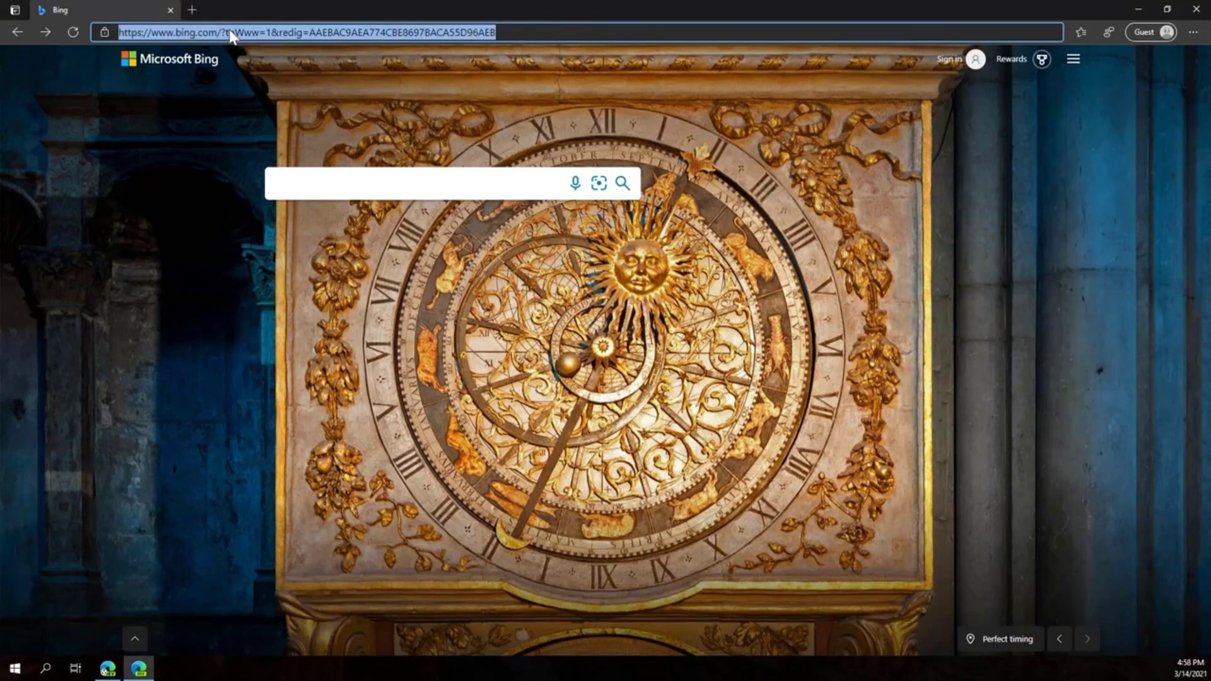
type("aka.")
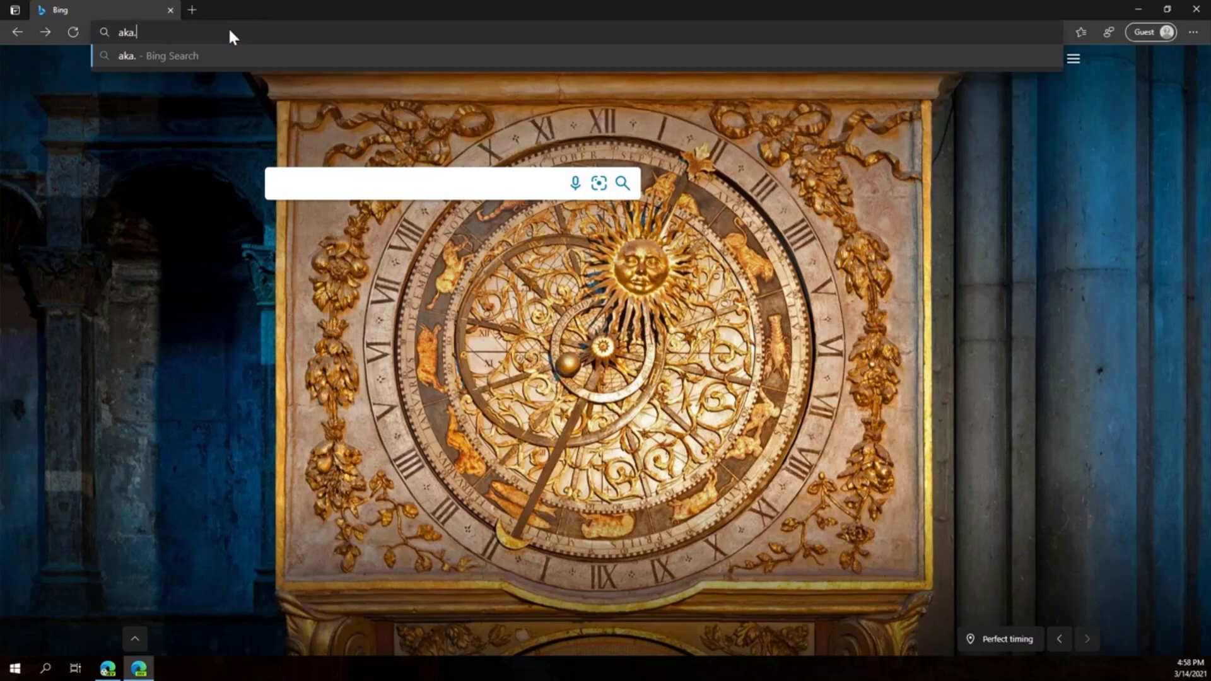
type("ms/mfasetup")
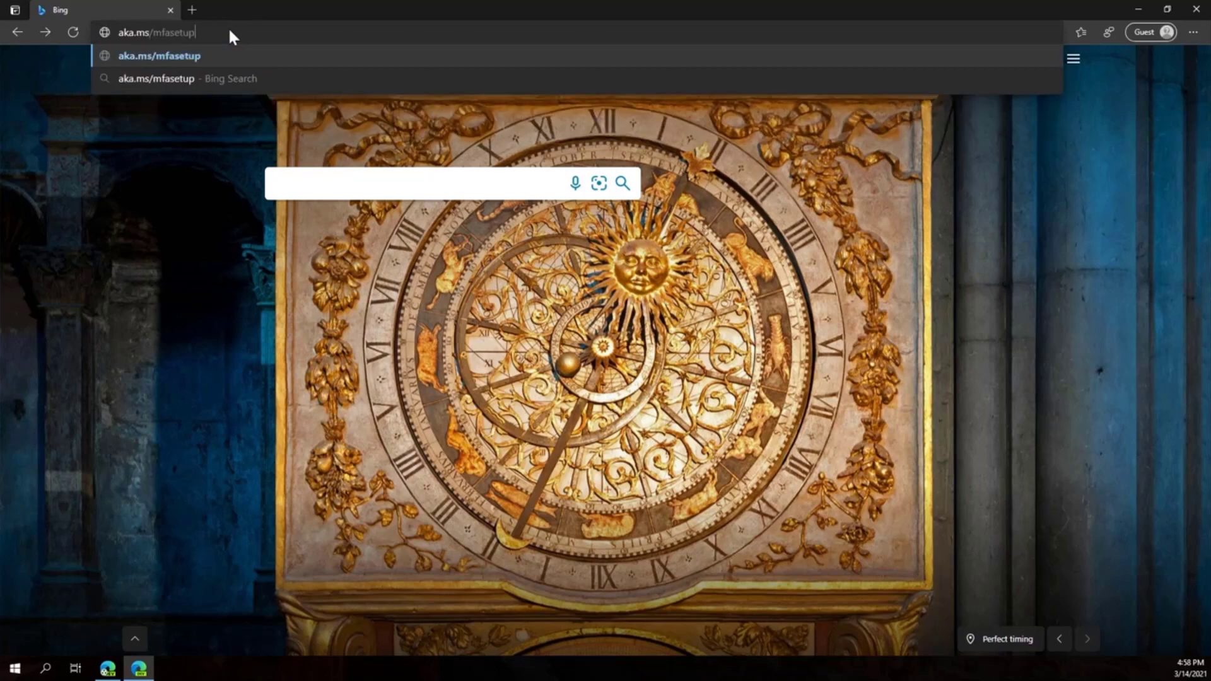
key("Return")
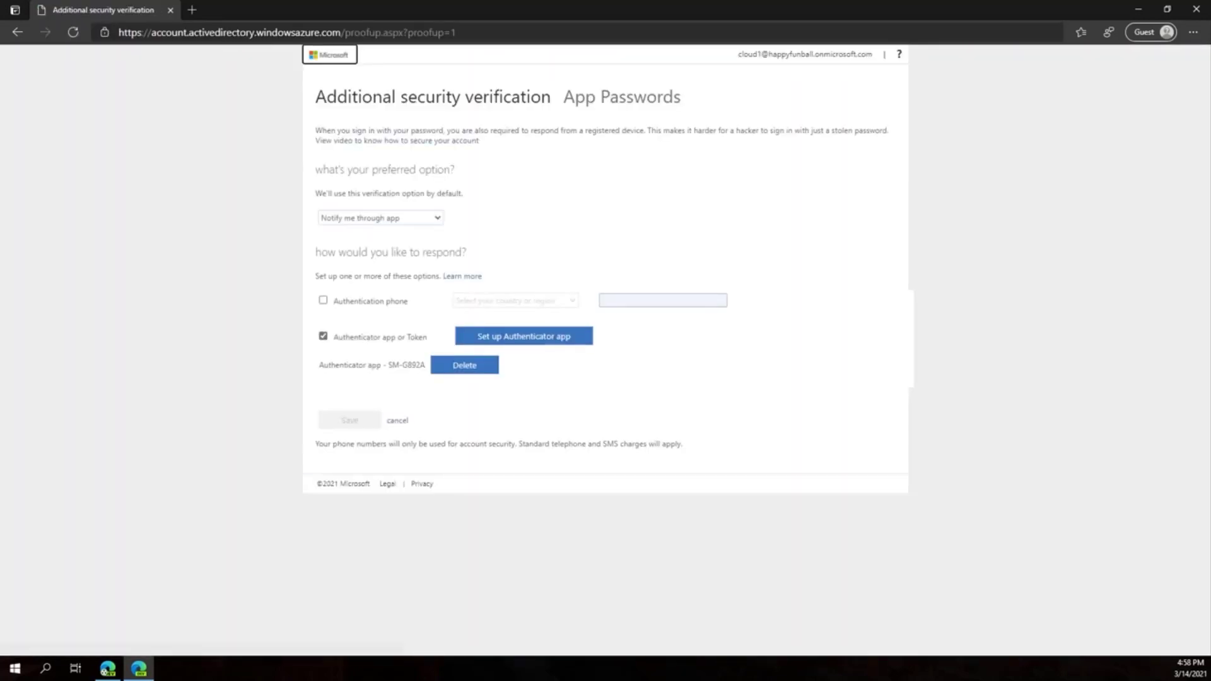
left_click(632, 105)
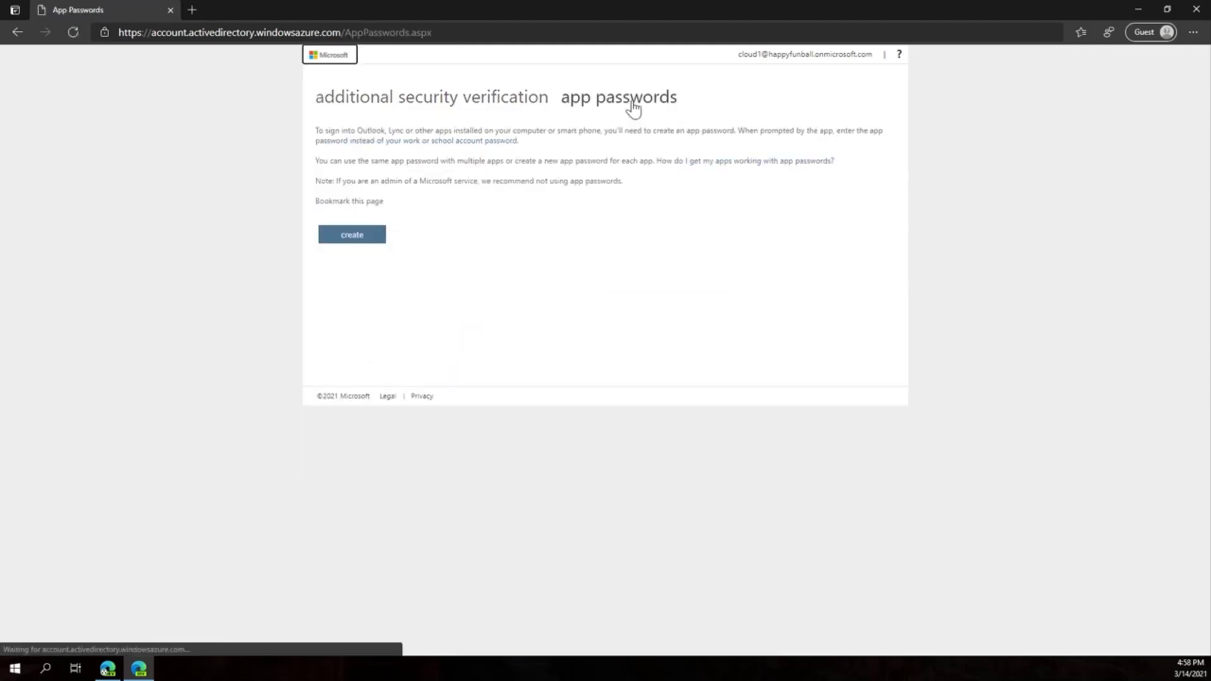
- Create an app password named 'Outlook 2010', copy the generated password, and close the confirmation
left_click(353, 237)
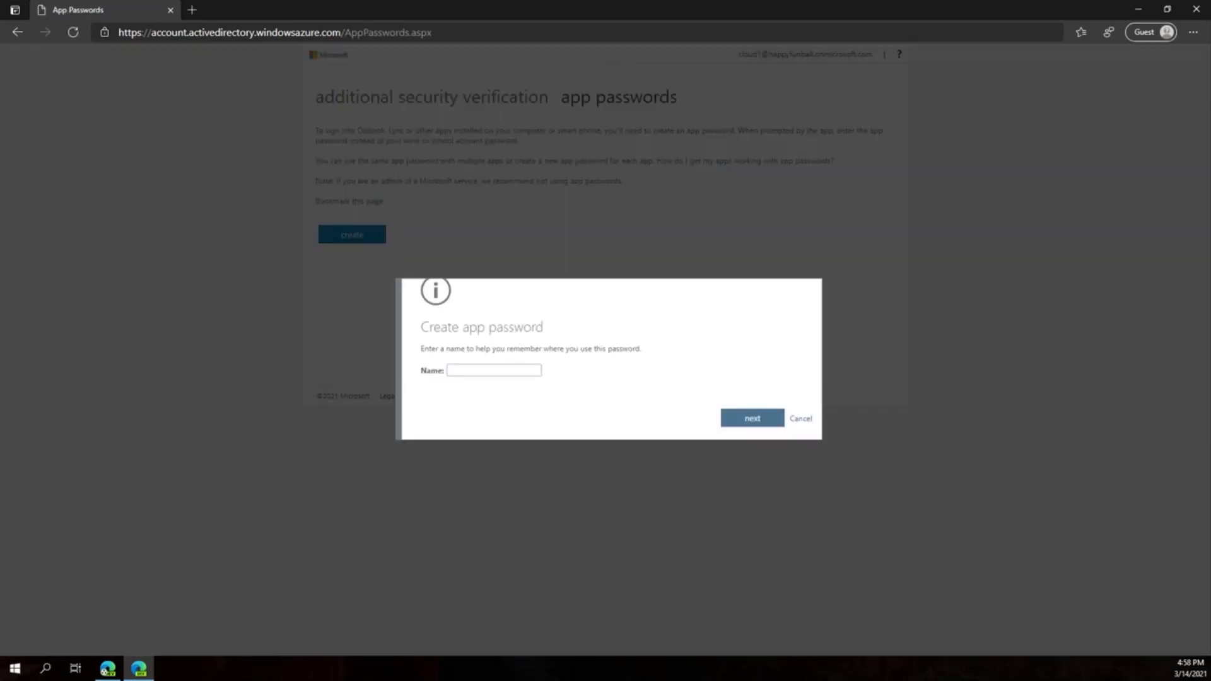
left_click(494, 371)
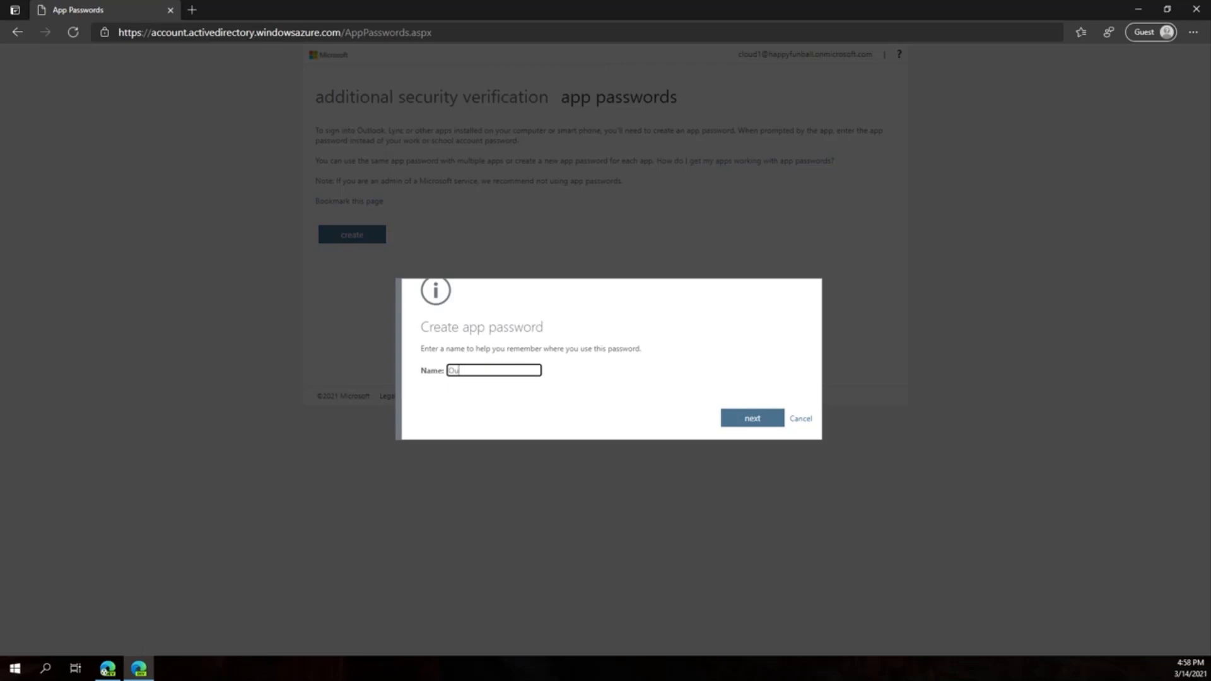
type("Outlook 2010")
left_click(757, 421)
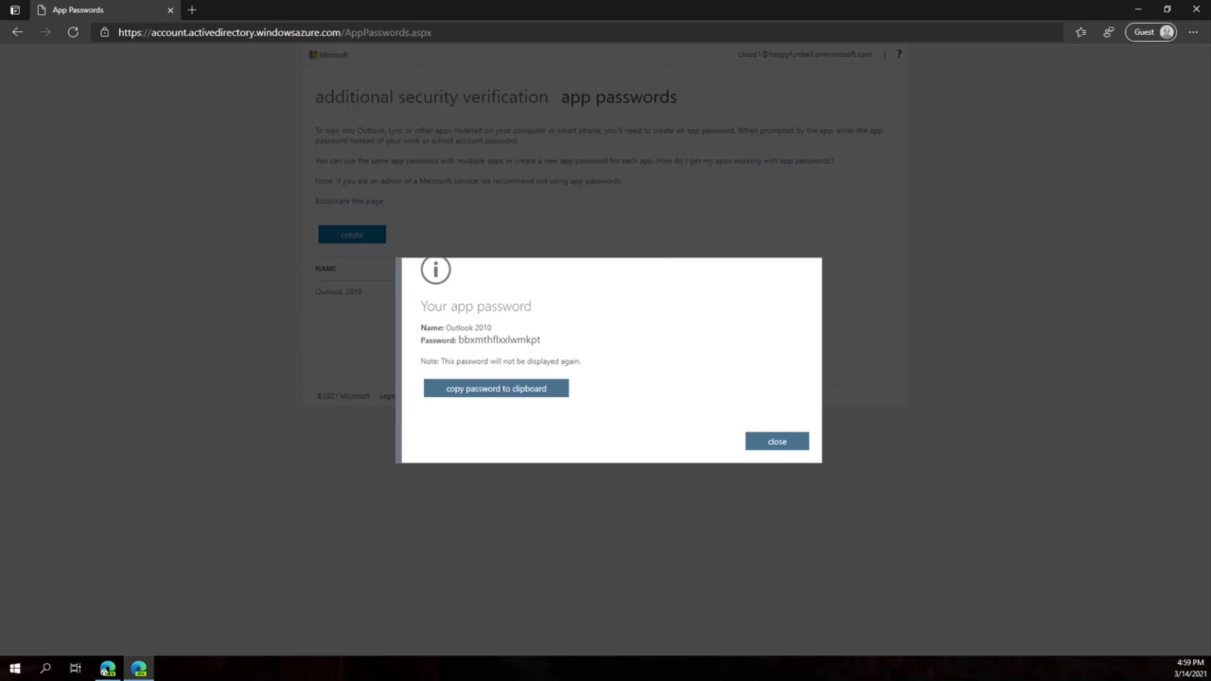
left_click(498, 392)
left_click_drag(542, 341, 458, 341)
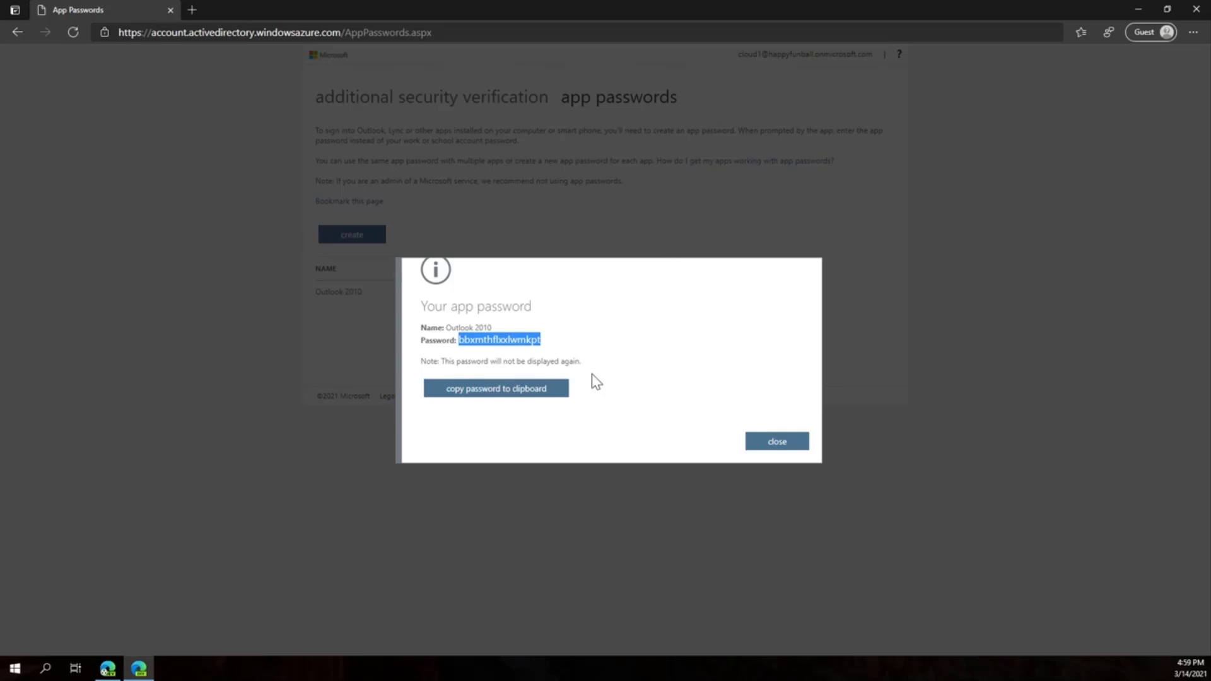
left_click(778, 443)
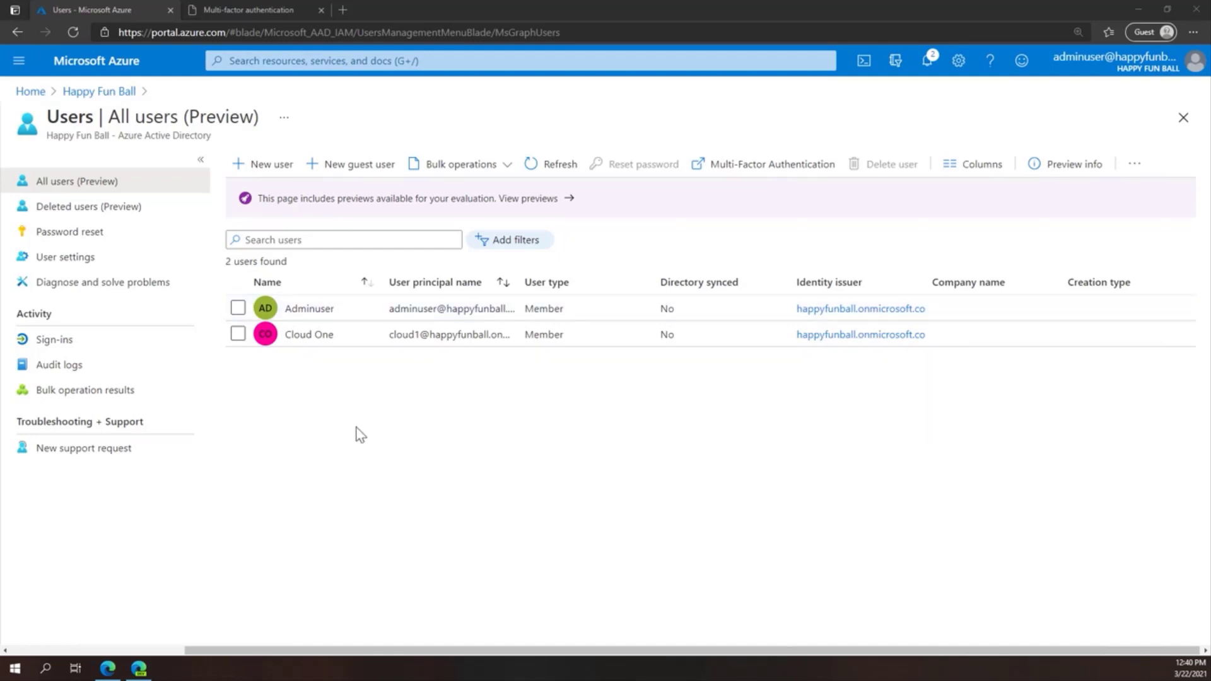
- Confirm that combined security information registration is set to All under user feature previews
left_click(77, 264)
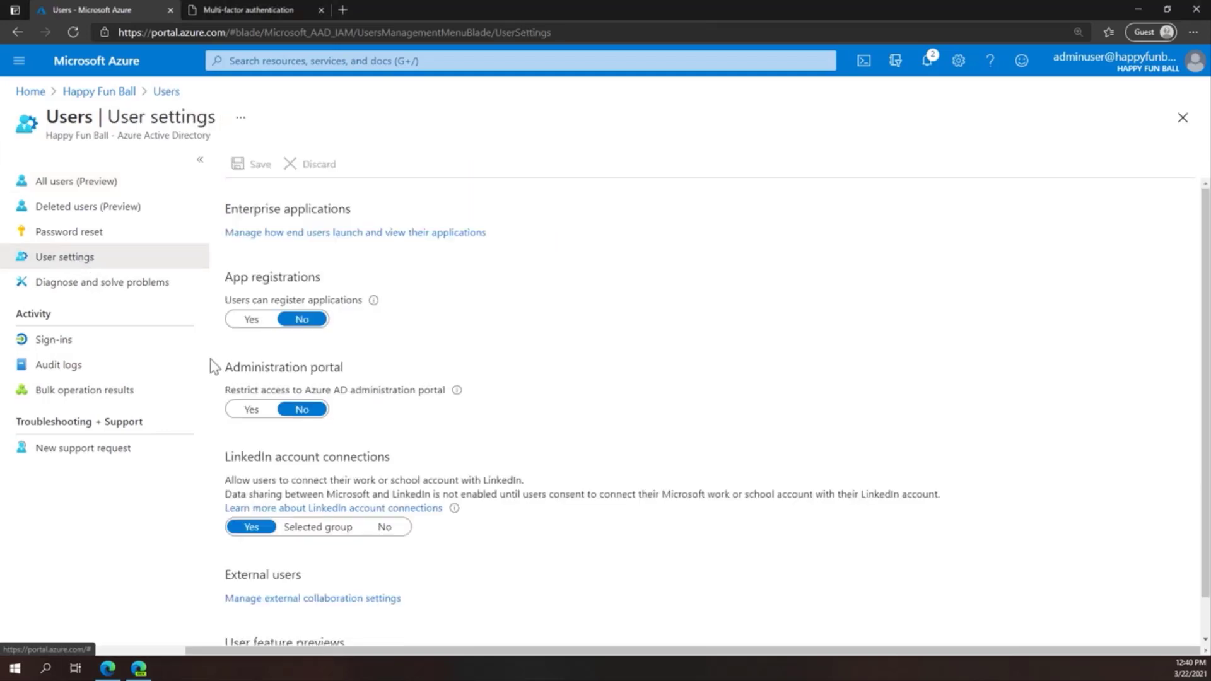
scroll(215, 379, "down", 1)
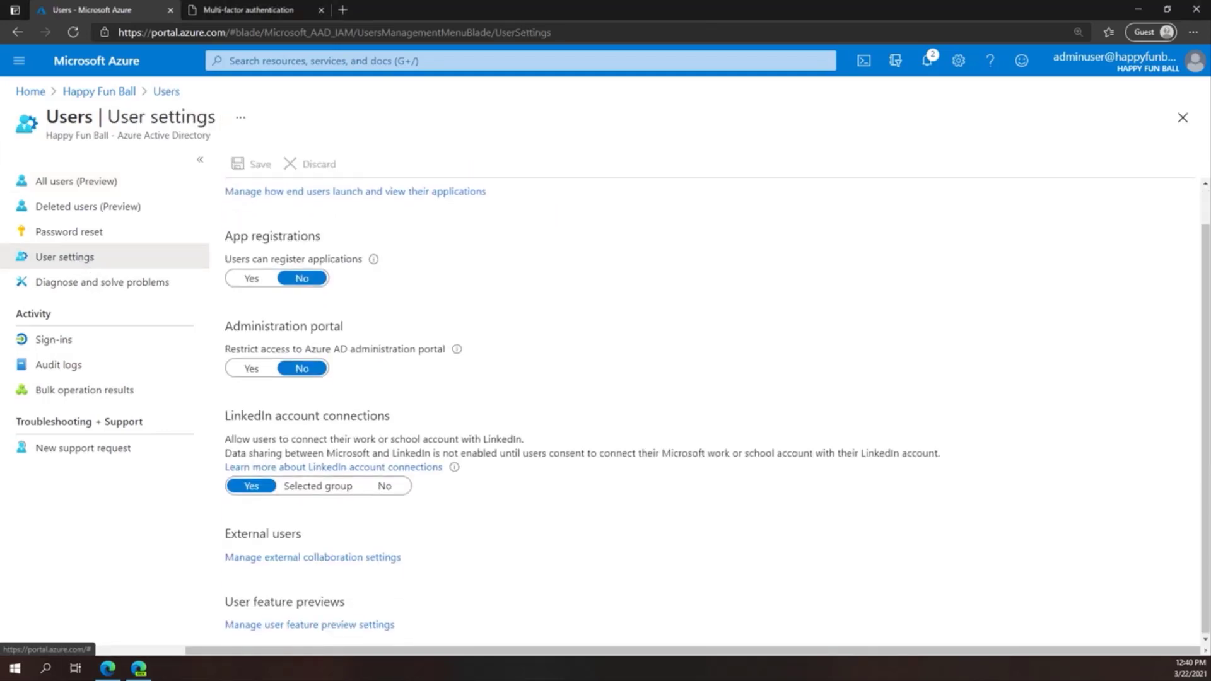
left_click(323, 625)
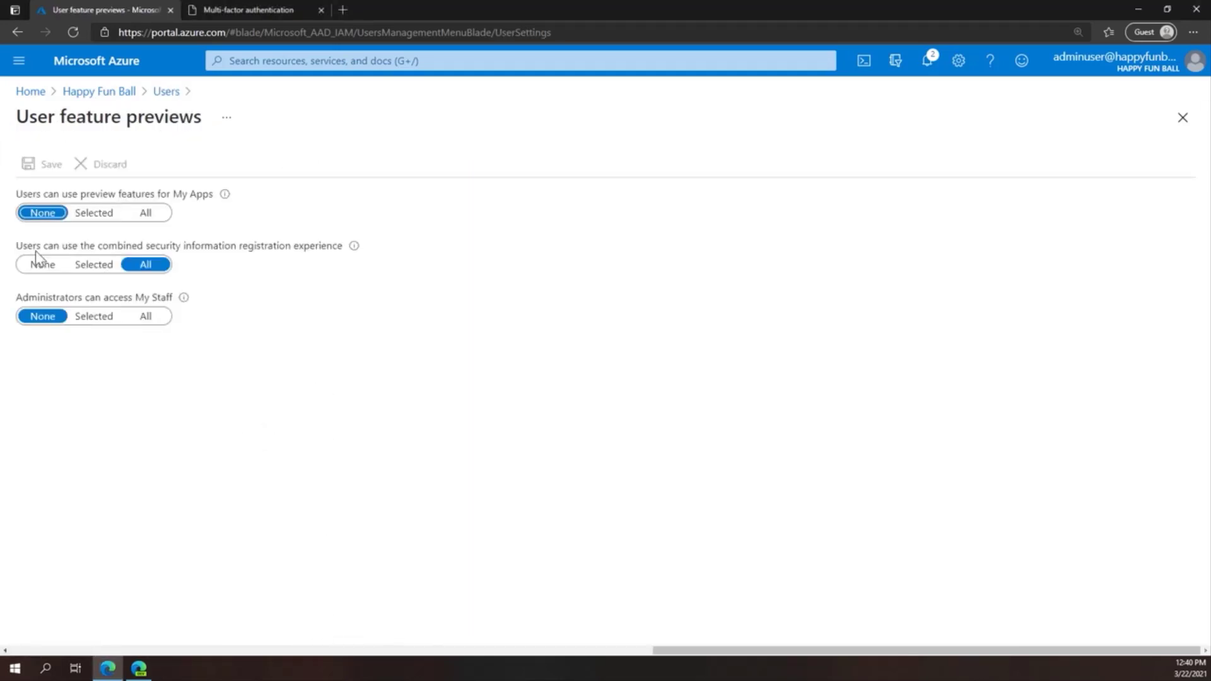
left_click_drag(18, 248, 292, 245)
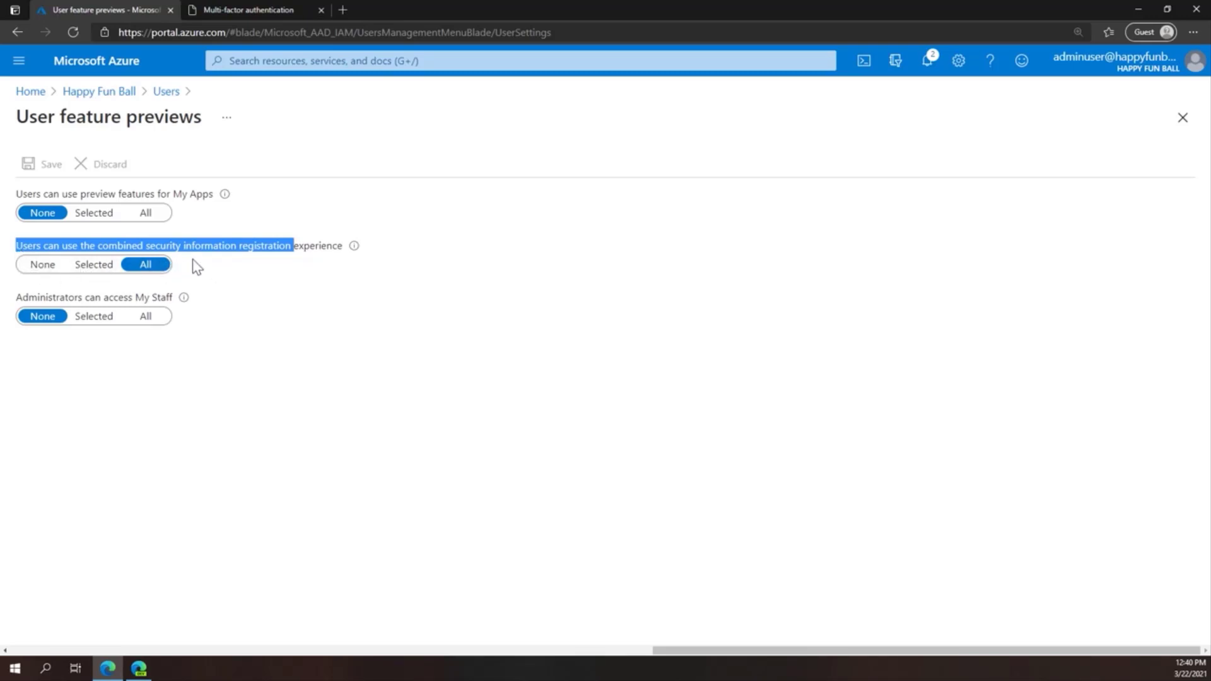
left_click(163, 93)
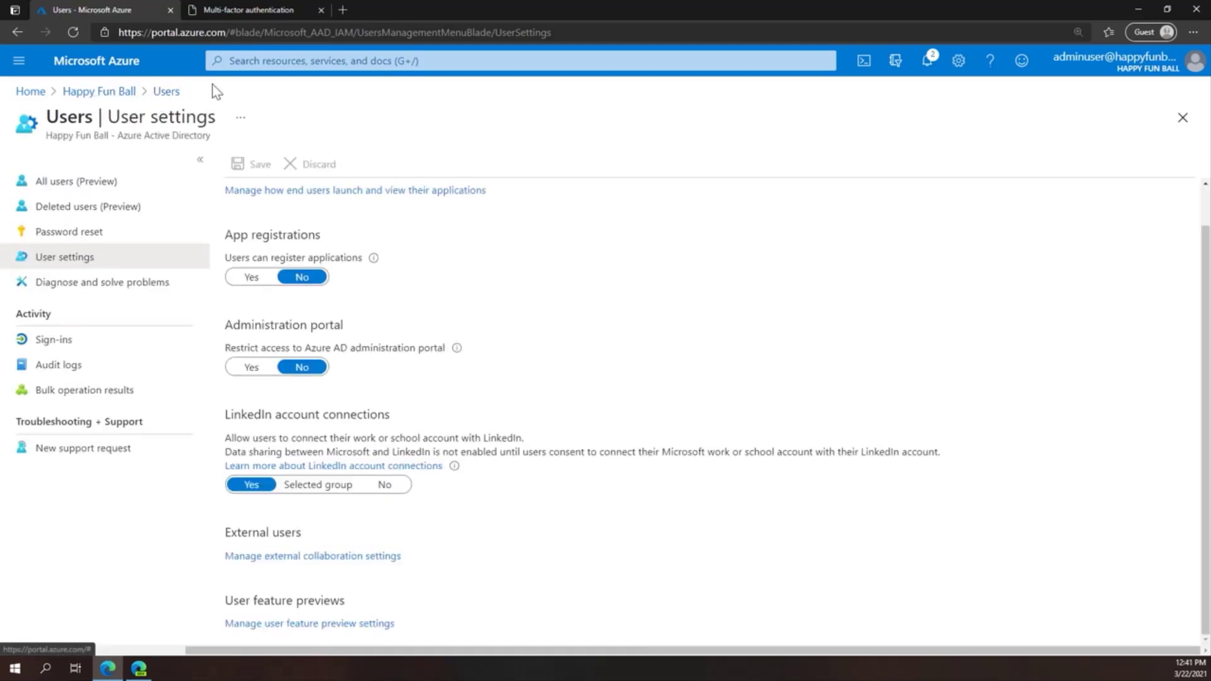
key("alt+Tab")
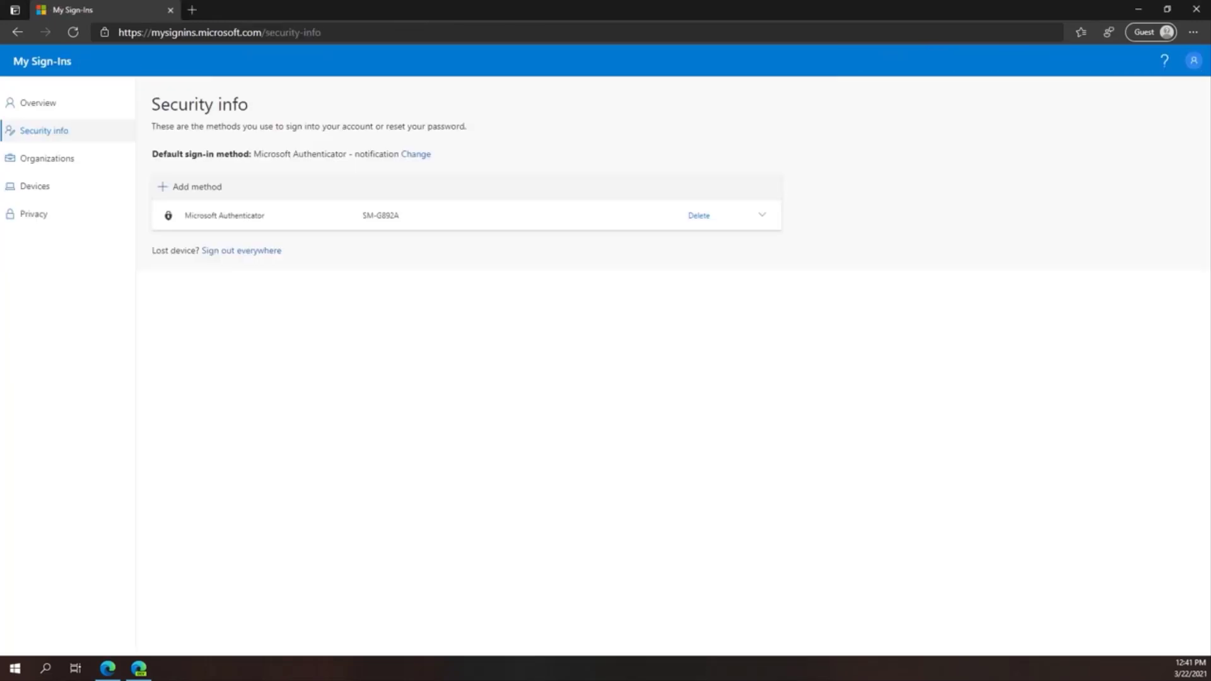
left_click(197, 195)
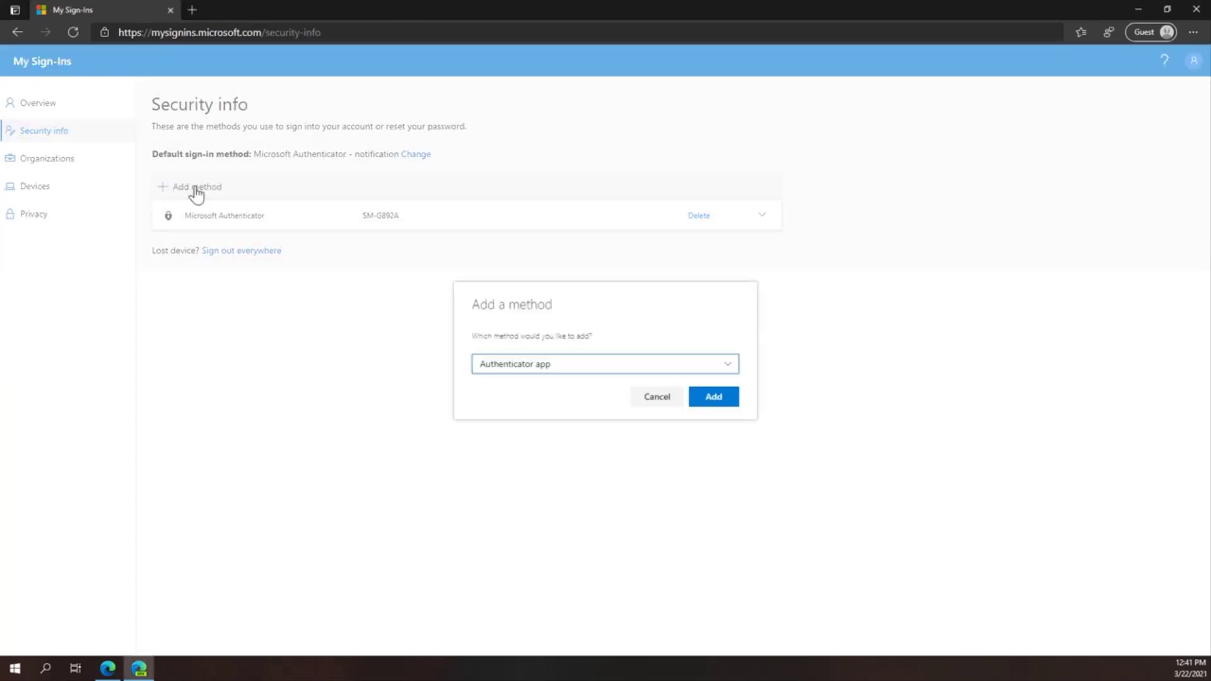
left_click(607, 365)
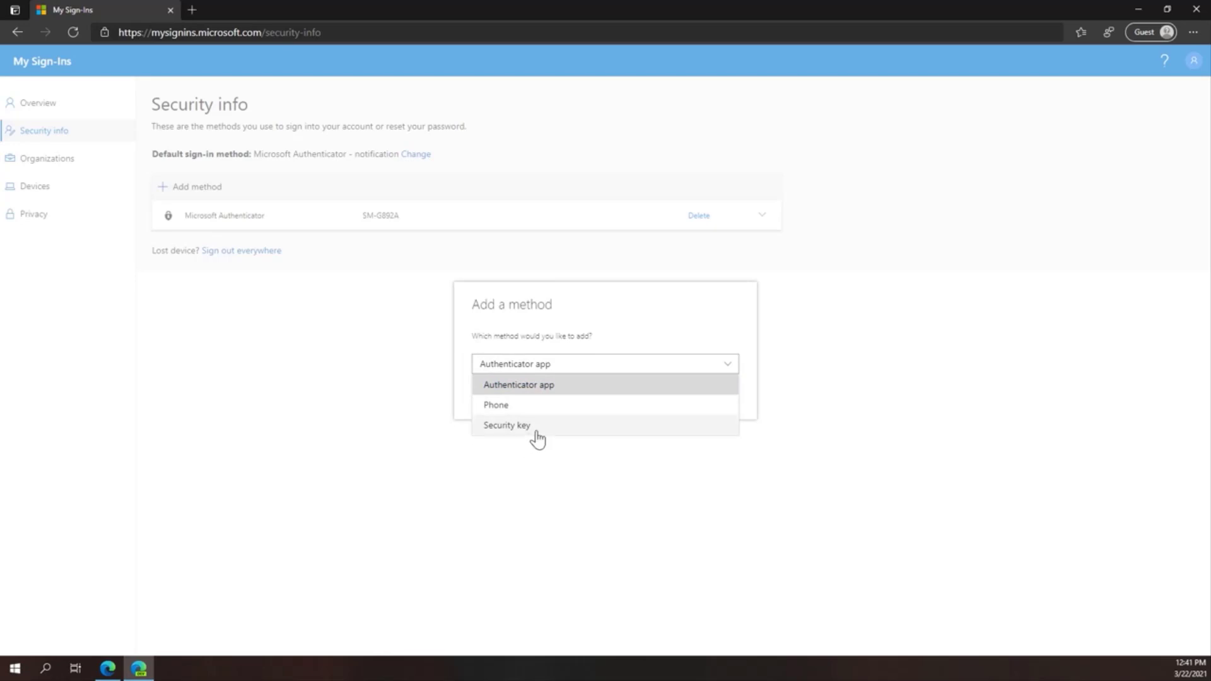
left_click(589, 306)
left_click(669, 397)
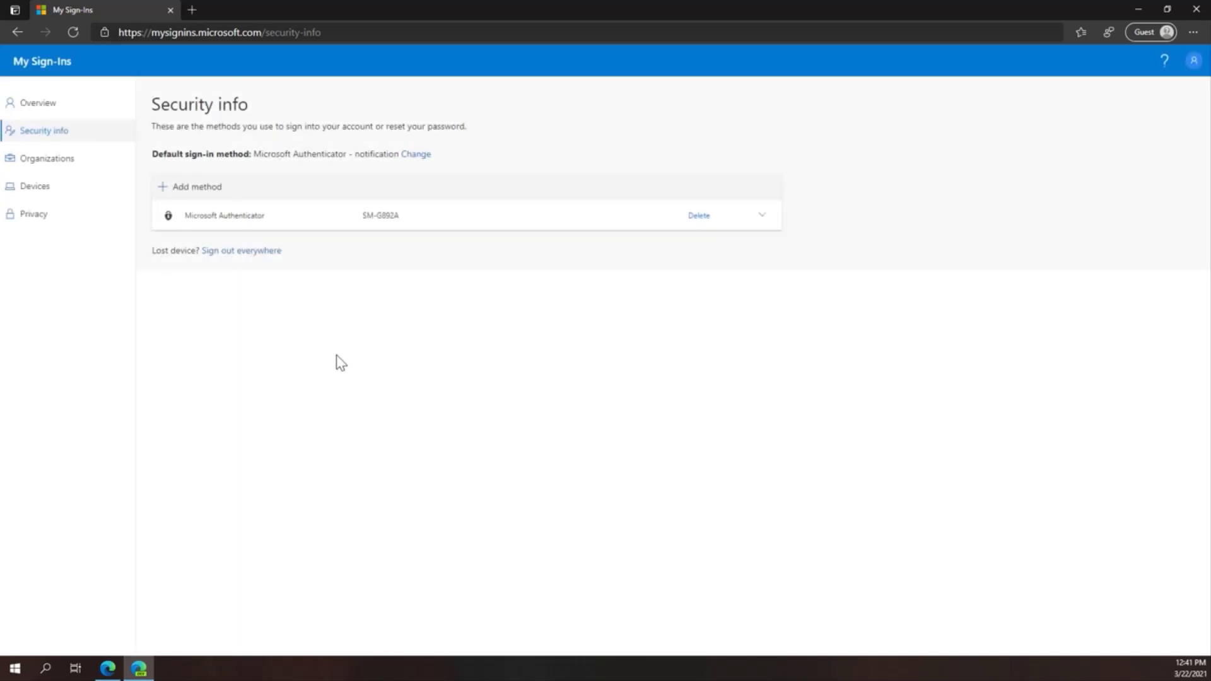
key("alt+Tab")
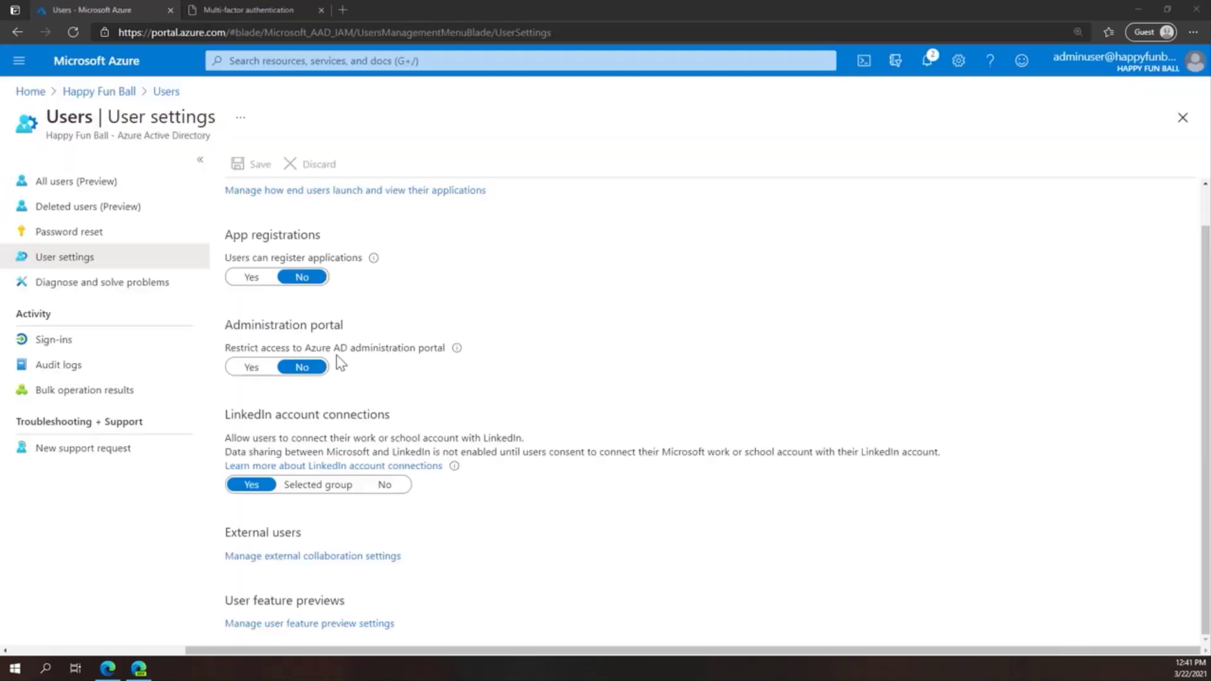
- Select Cloud One and change its multi-factor authentication status to Enforced
left_click(226, 10)
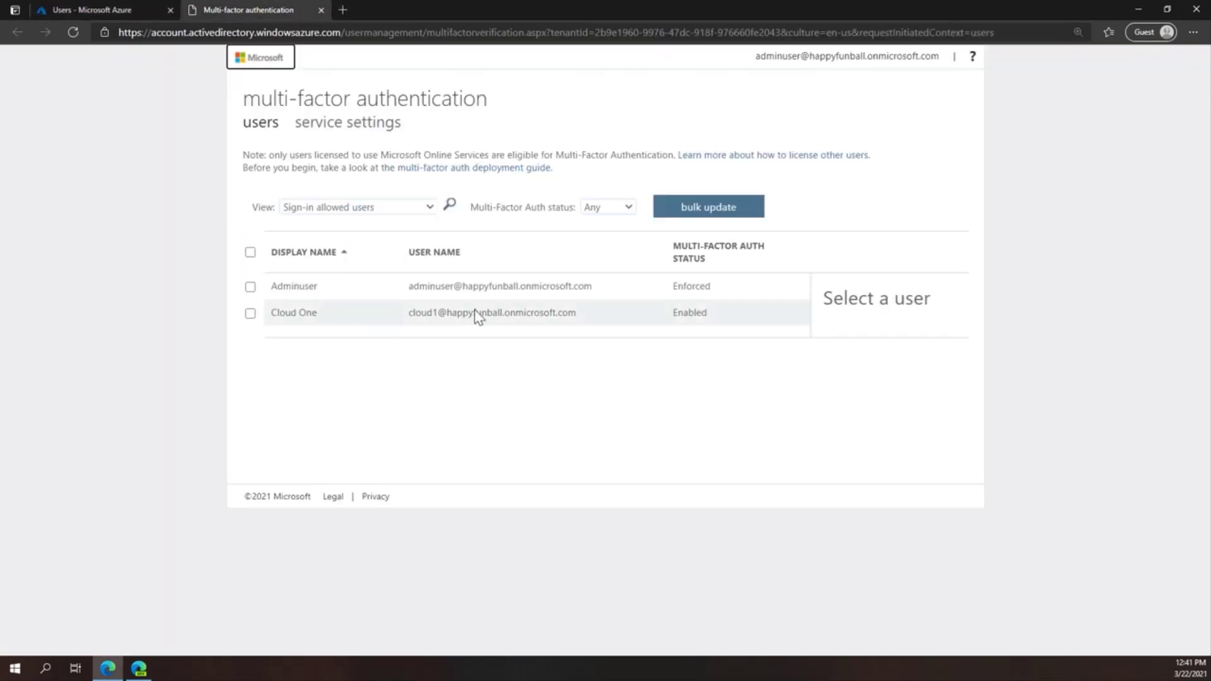
left_click(434, 314)
left_click(842, 409)
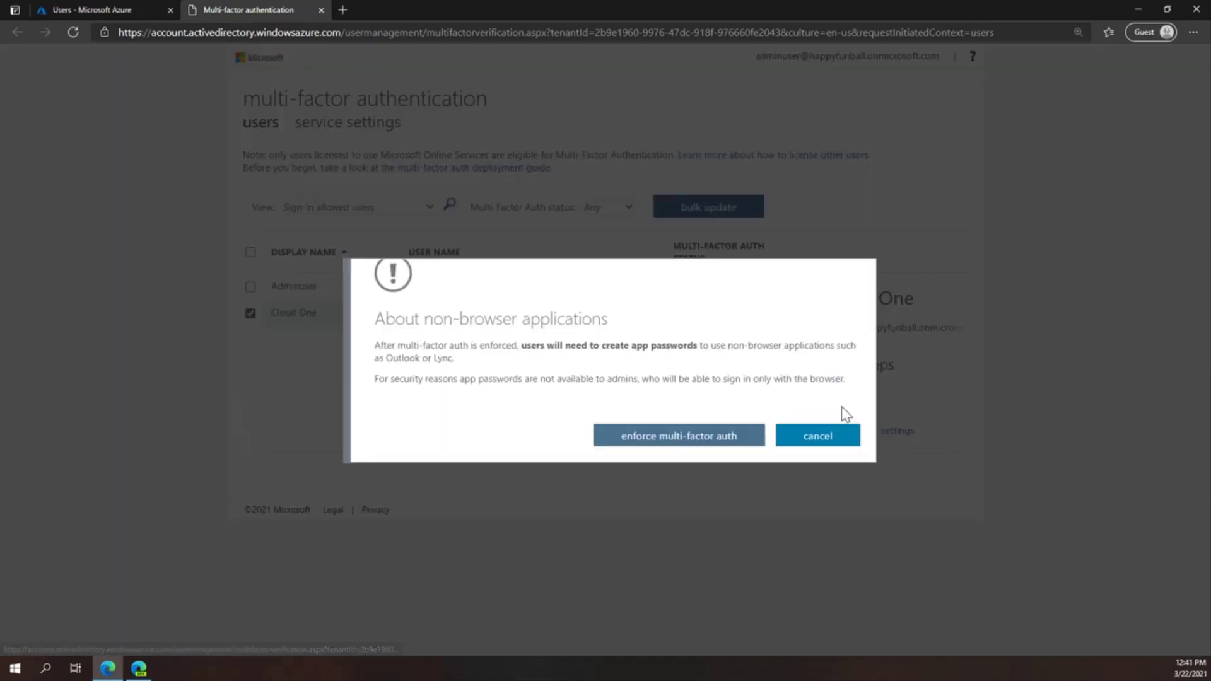
left_click(689, 440)
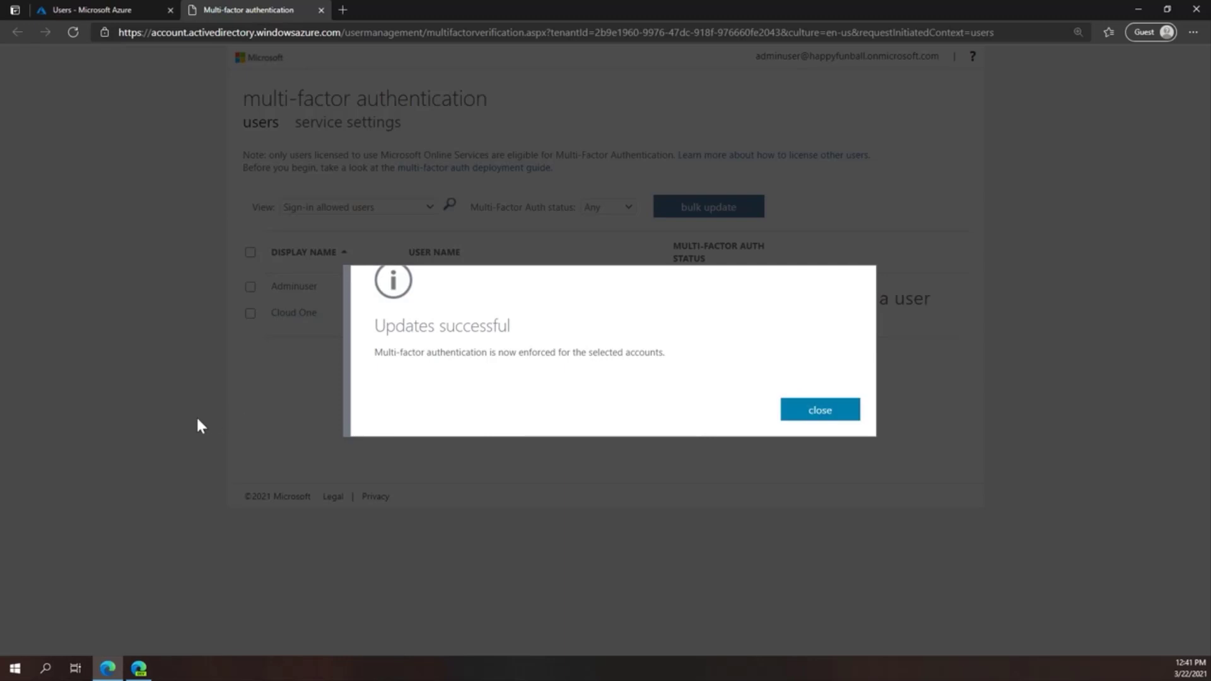
left_click(805, 416)
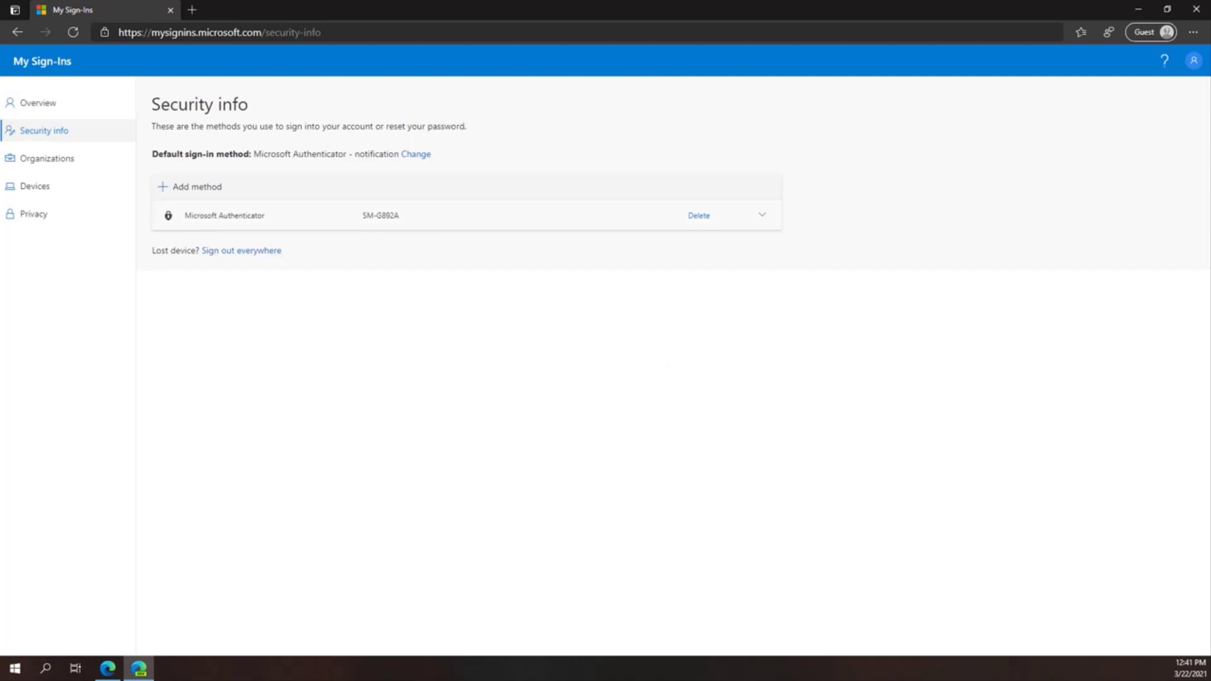
- Add an App password sign-in method named 'Outlook 2010', select the generated password, and finish
left_click(190, 193)
left_click(559, 366)
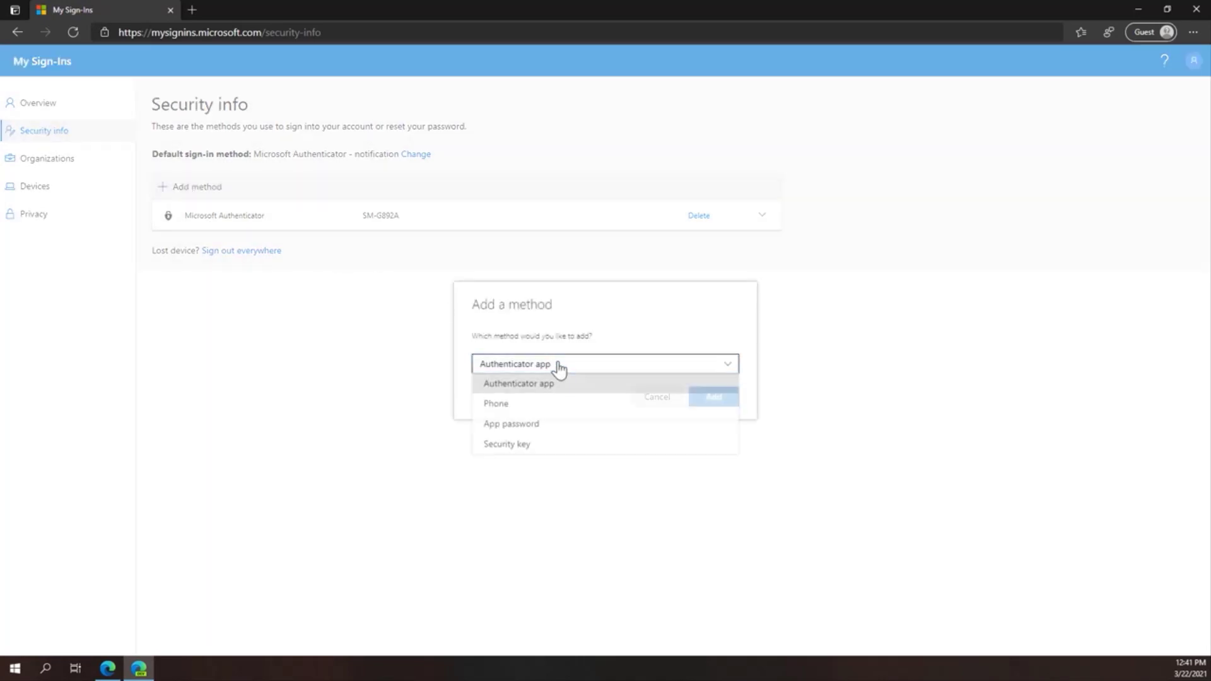
left_click(527, 426)
left_click(704, 399)
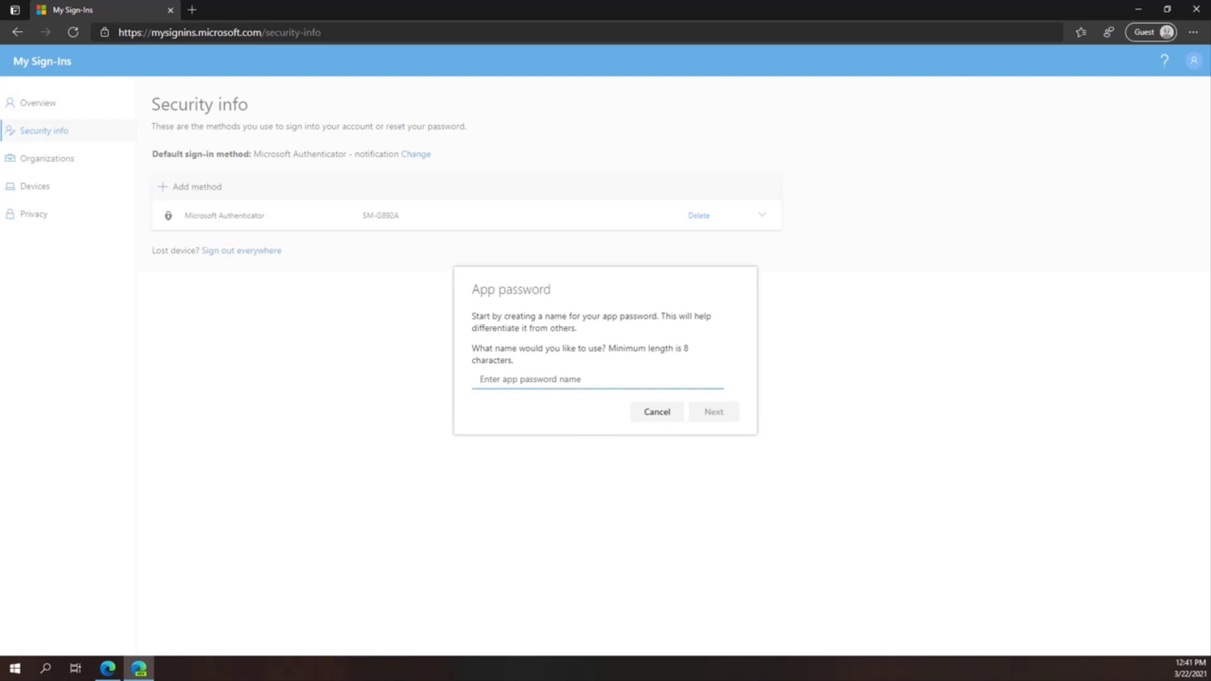
type("Outlook 2010")
left_click(708, 418)
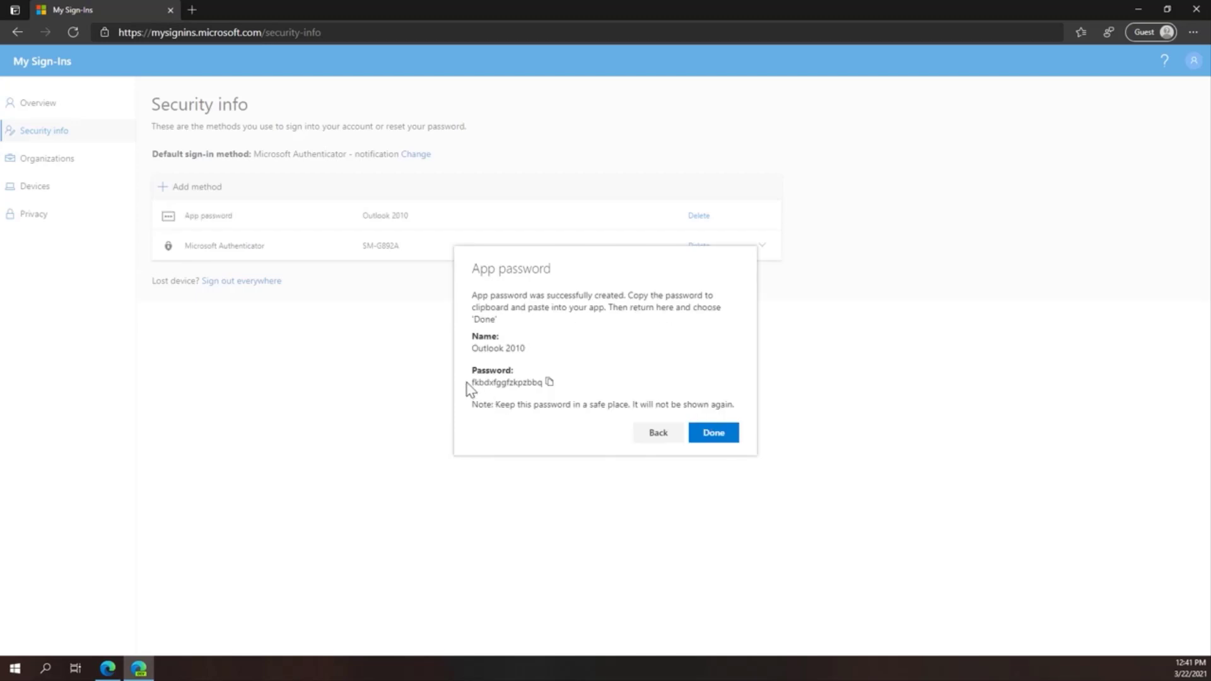
left_click_drag(470, 382, 537, 382)
left_click(714, 436)
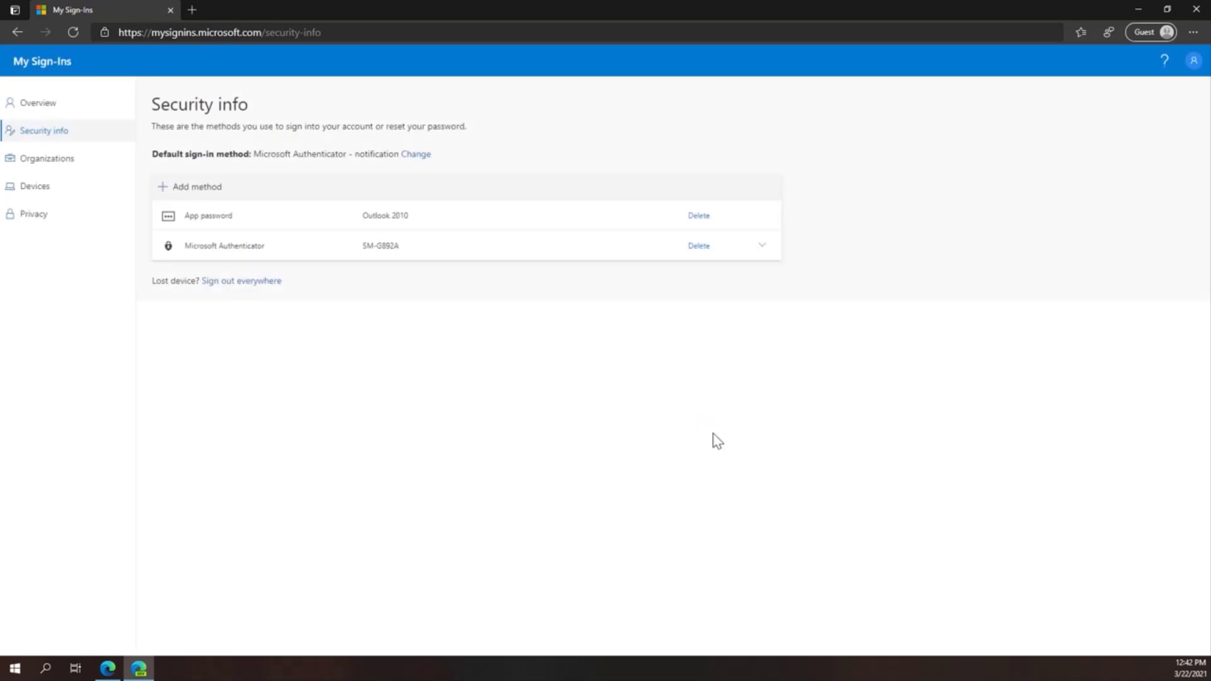